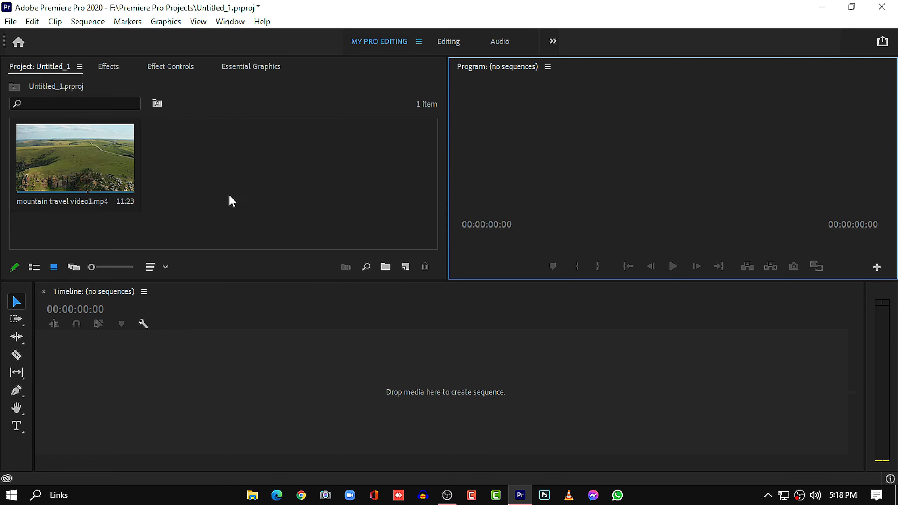
- Create a new sequence from the mountain travel video1.mp4 clip and fit the whole clip in the timeline view
right_click(117, 157)
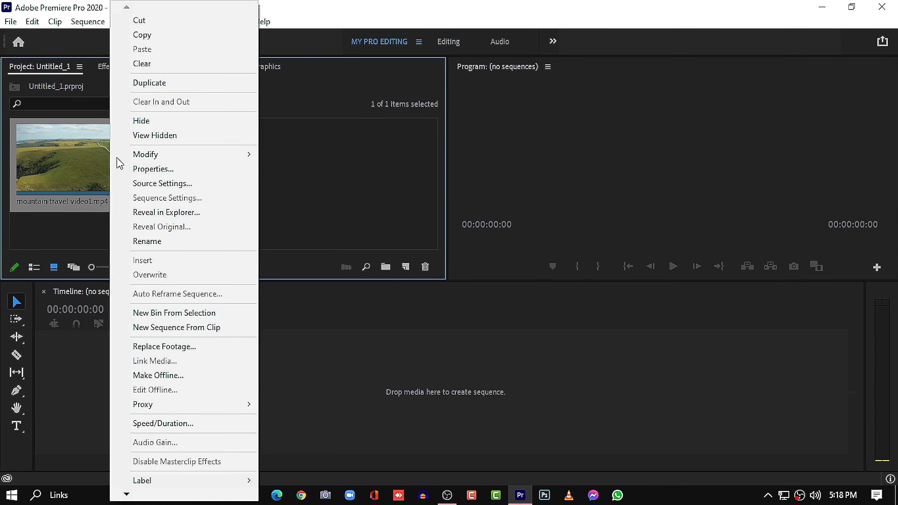
click(174, 327)
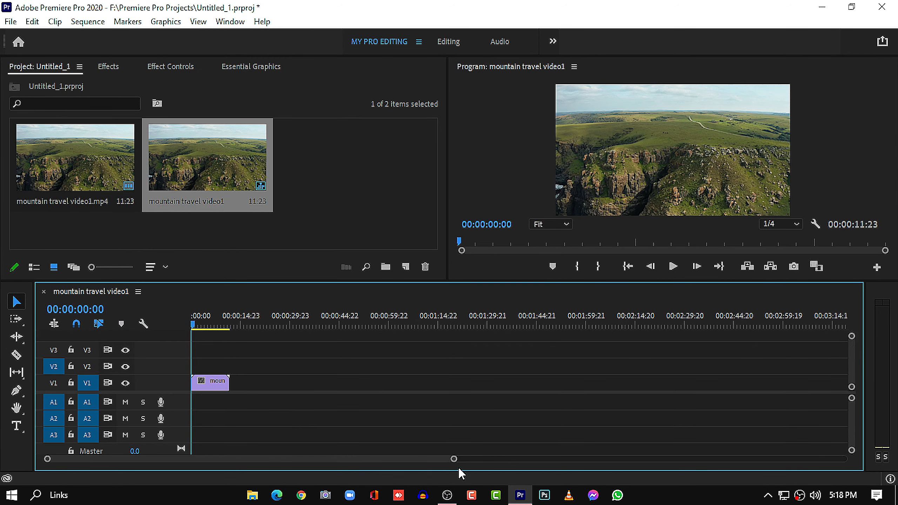
key(backslash)
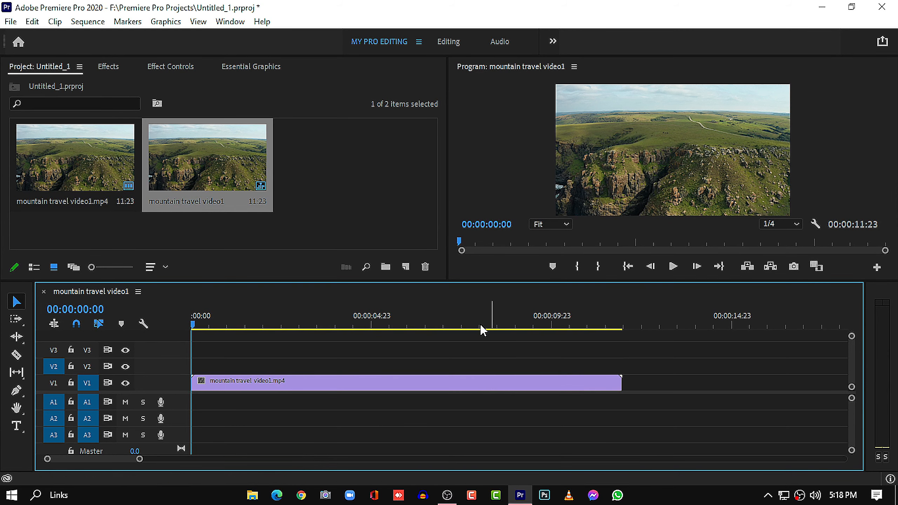
drag(481, 326, 122, 338)
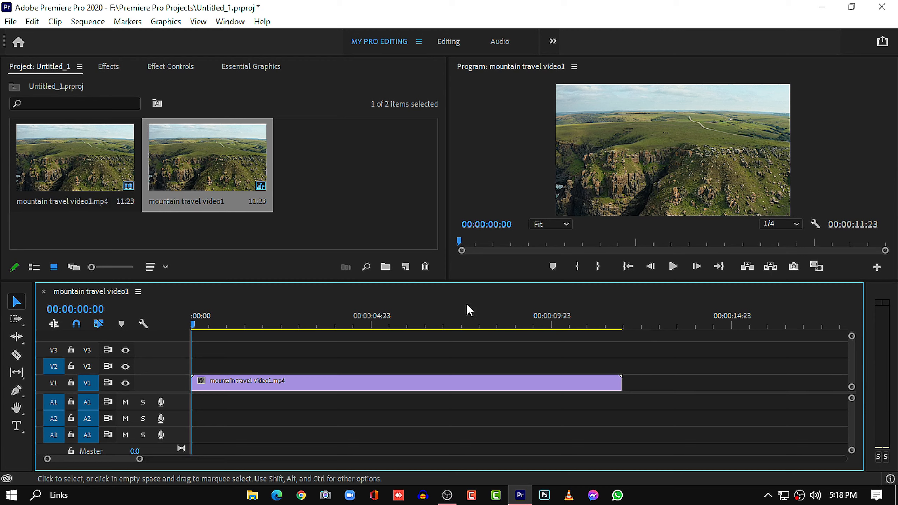
right_click(367, 203)
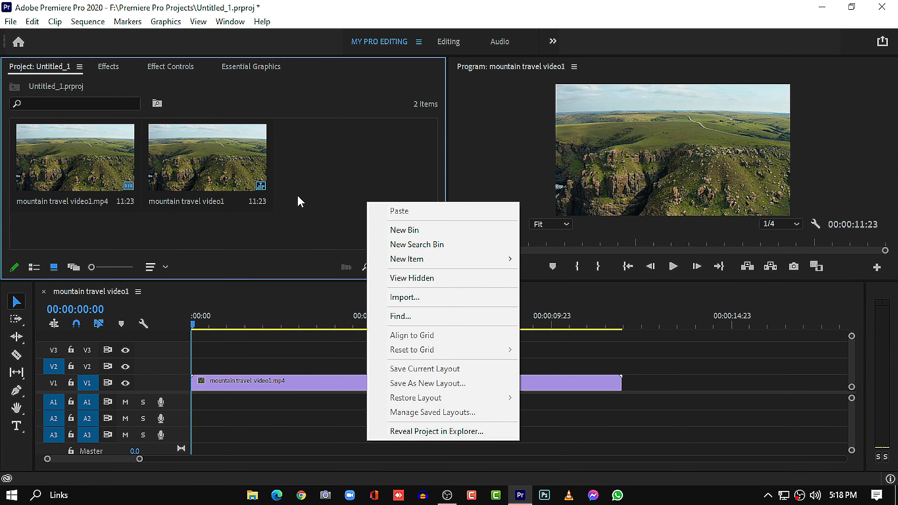
click(329, 179)
right_click(85, 148)
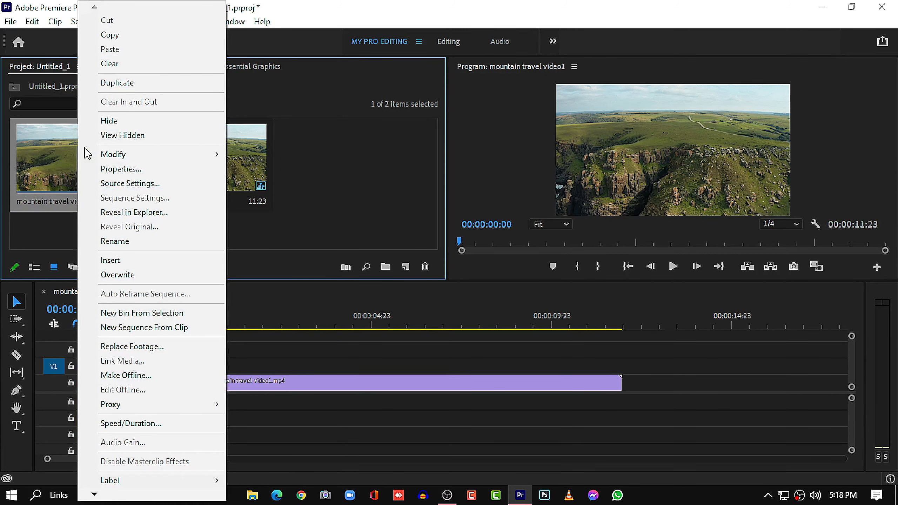
click(335, 182)
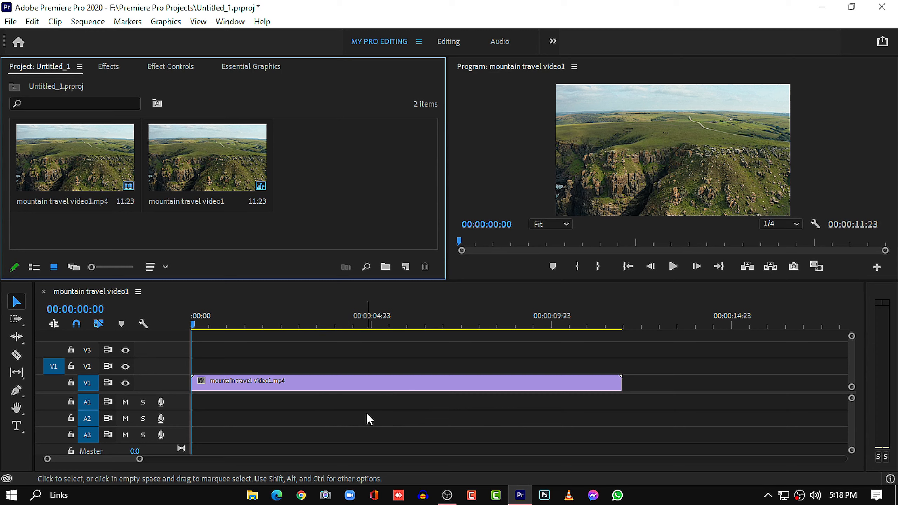
- Split the V1 clip at 00:00:05:02 with the Razor tool, then return to the Selection tool
drag(357, 323, 378, 326)
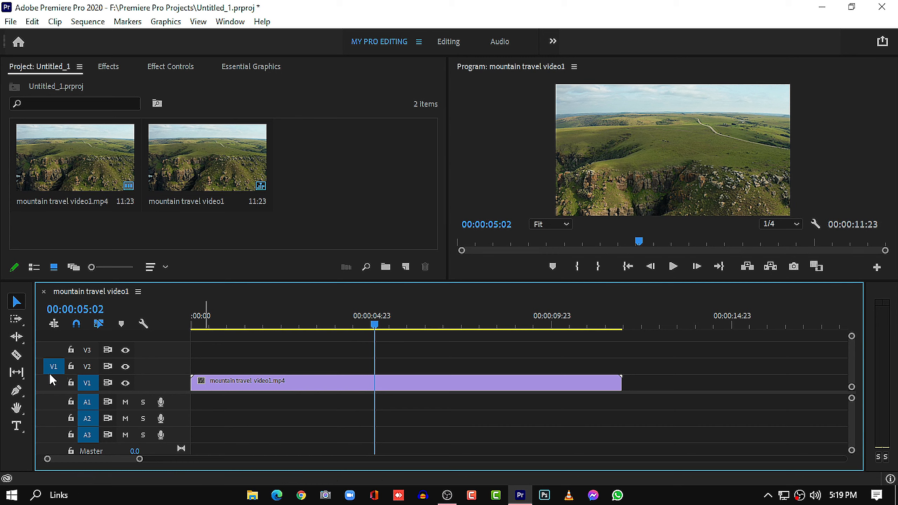
click(21, 359)
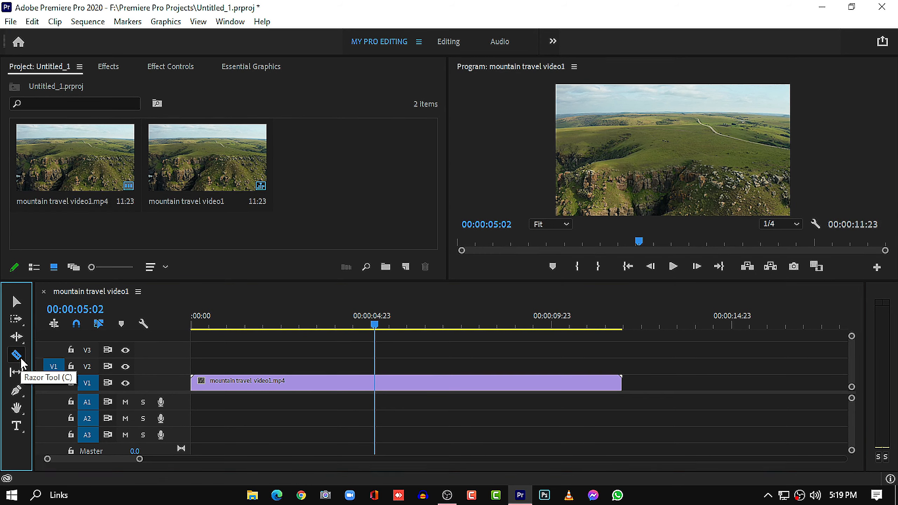
click(375, 383)
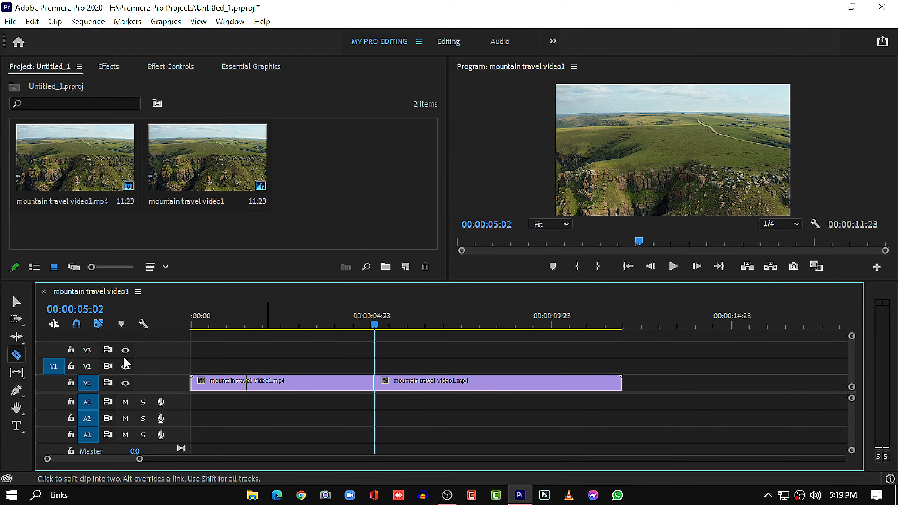
click(16, 301)
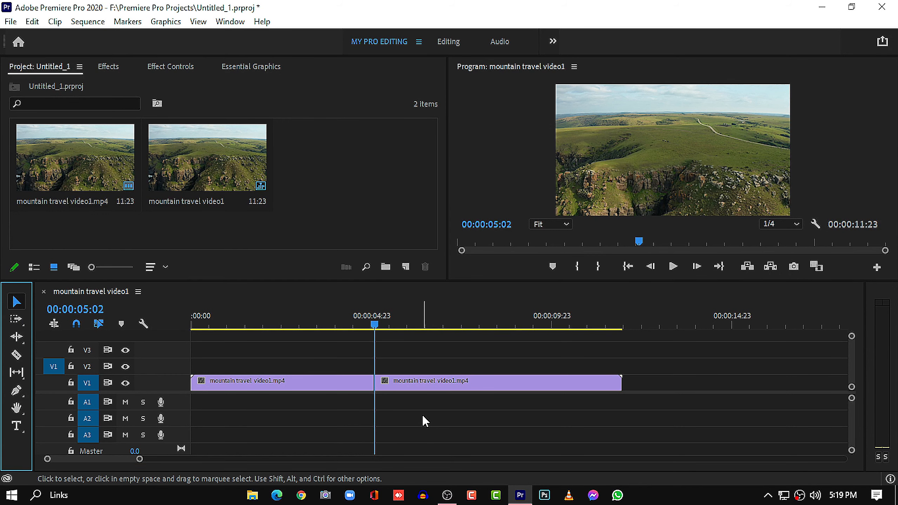
- Scrub through the first part of the split clip up to the cut at 00:00:05:02
click(318, 384)
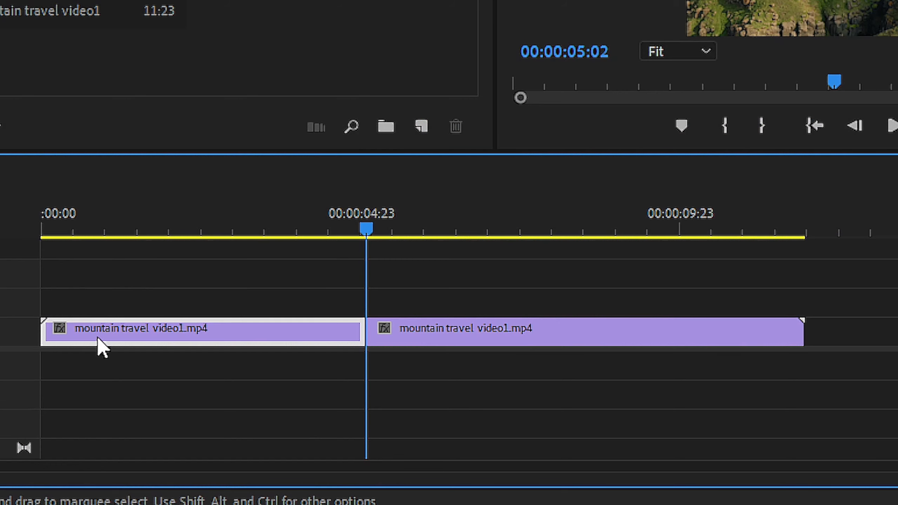
click(169, 212)
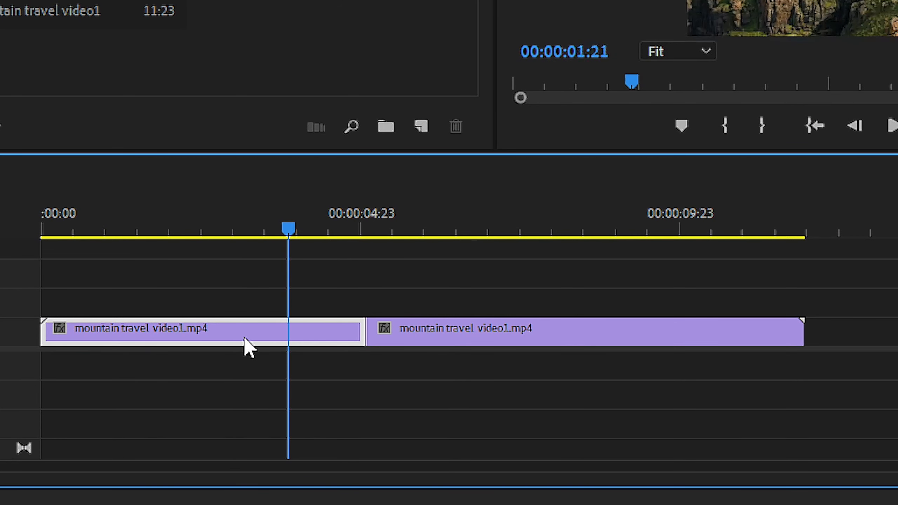
drag(246, 323, 362, 362)
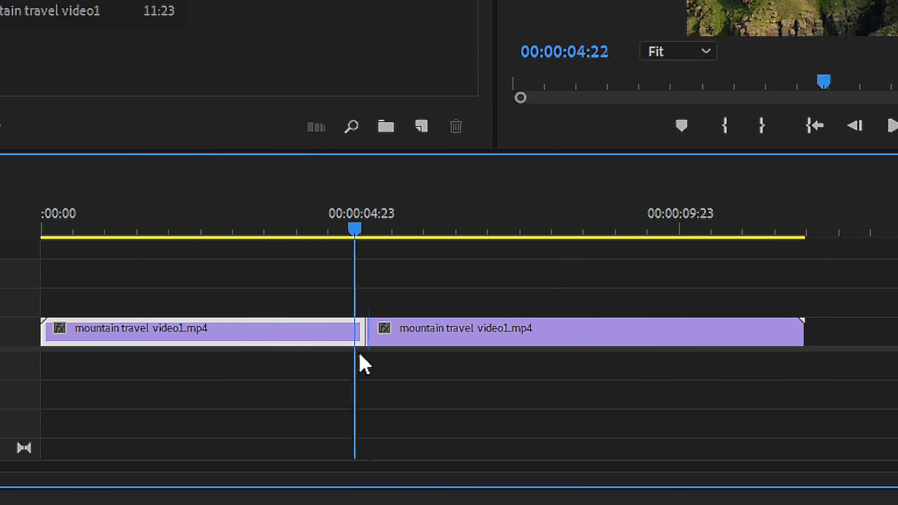
click(438, 403)
drag(357, 223, 369, 223)
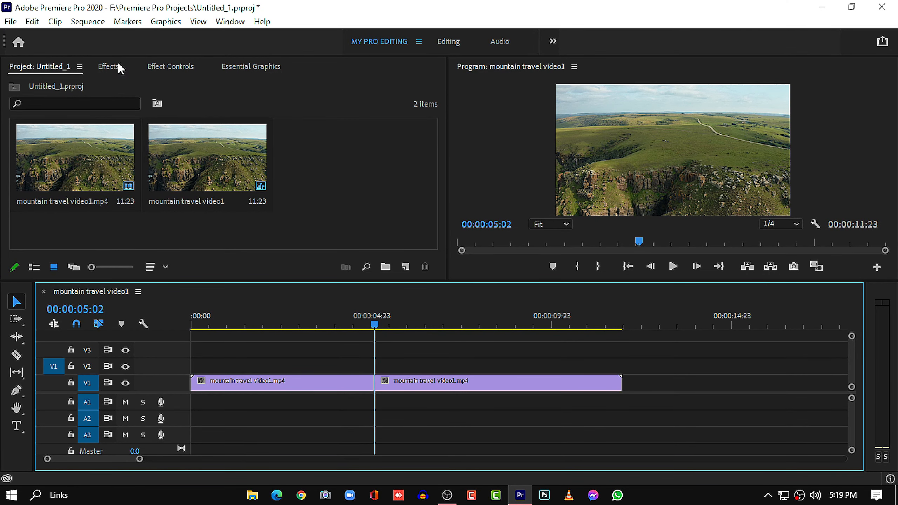
- Search the effects library for "Wipe"
click(229, 22)
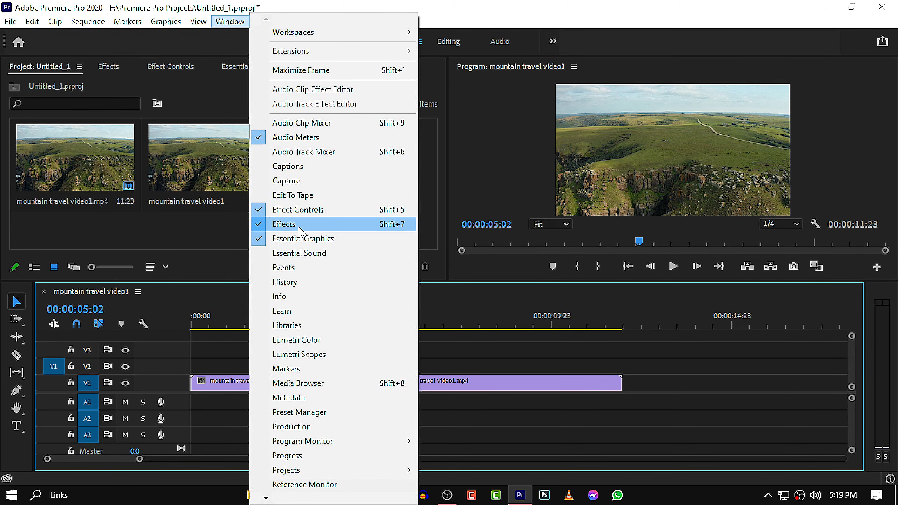
click(119, 66)
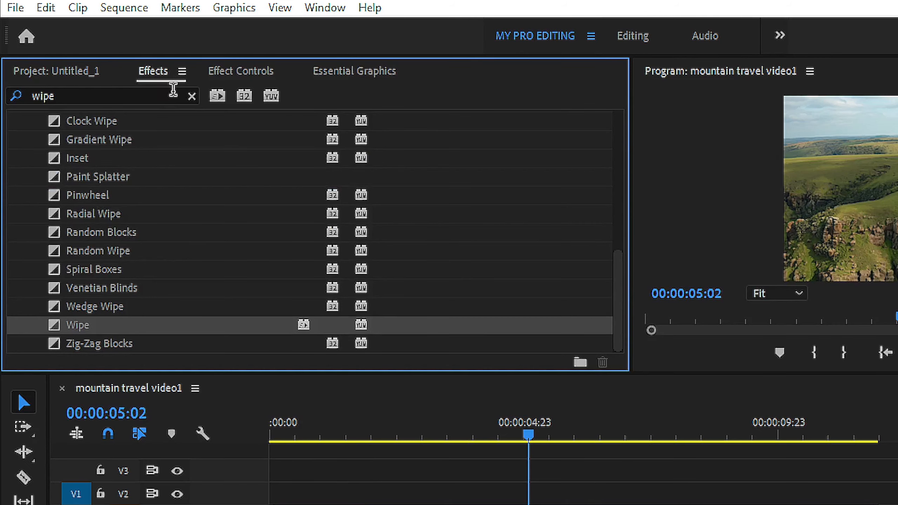
click(134, 82)
click(114, 83)
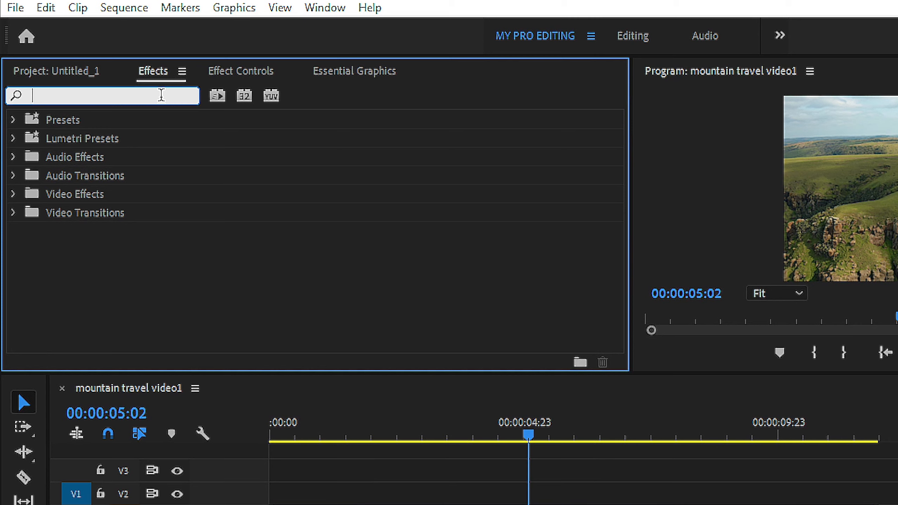
text(Wipe)
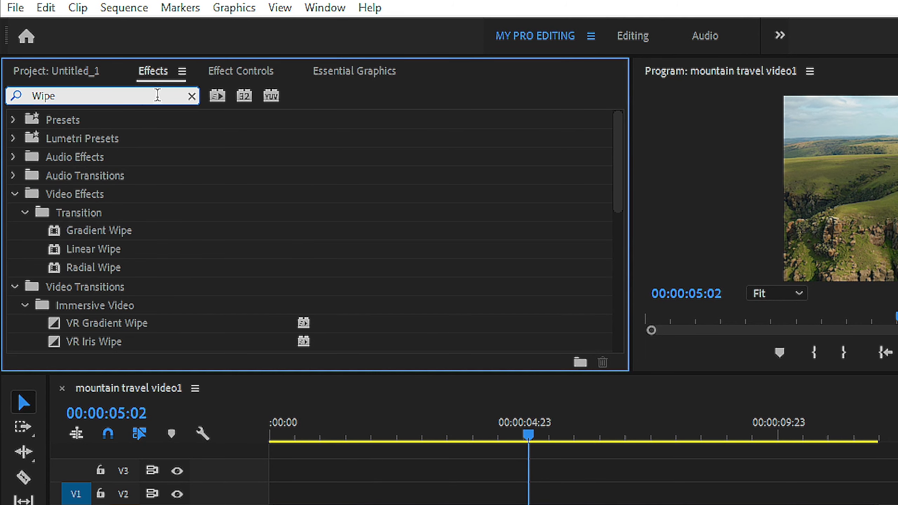
- Apply the Wipe video transition to the cut between the two clips and lengthen it to span about 00:00:04 to 00:00:06
scroll(146, 158, down, 6)
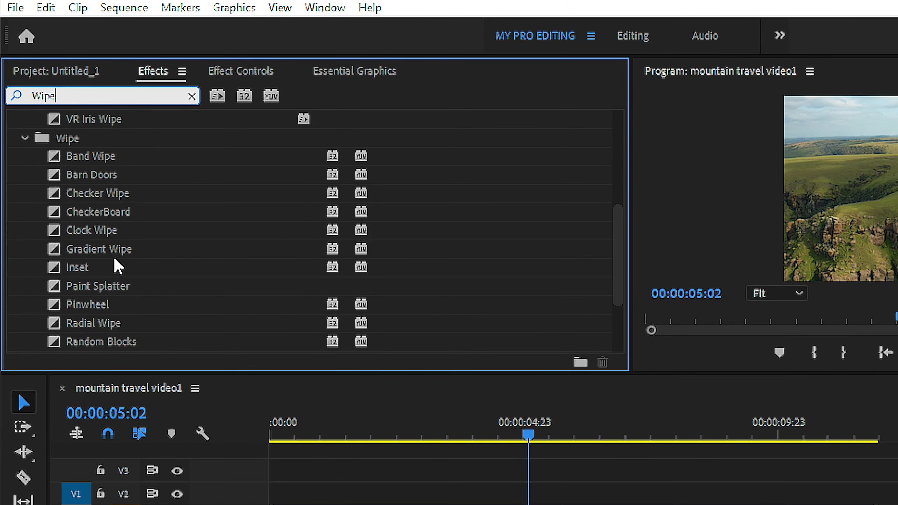
scroll(100, 341, down, 3)
click(97, 343)
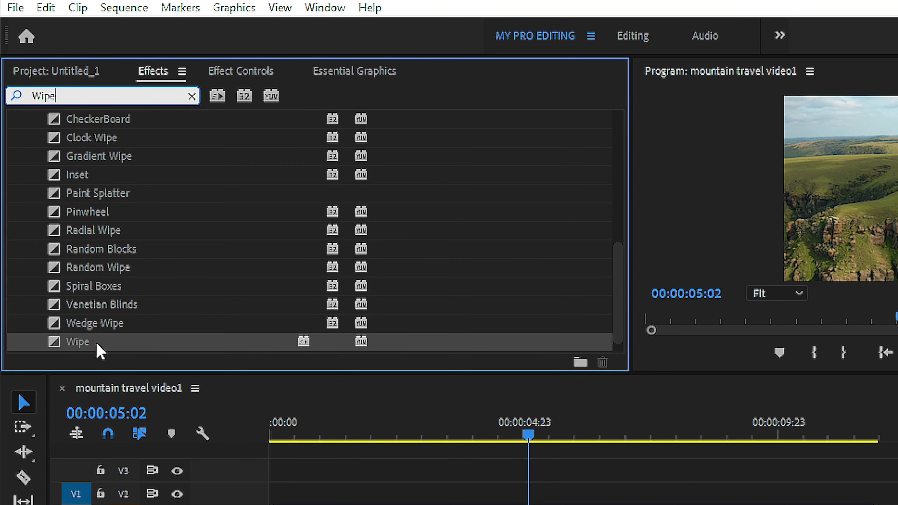
scroll(97, 348, down, 1)
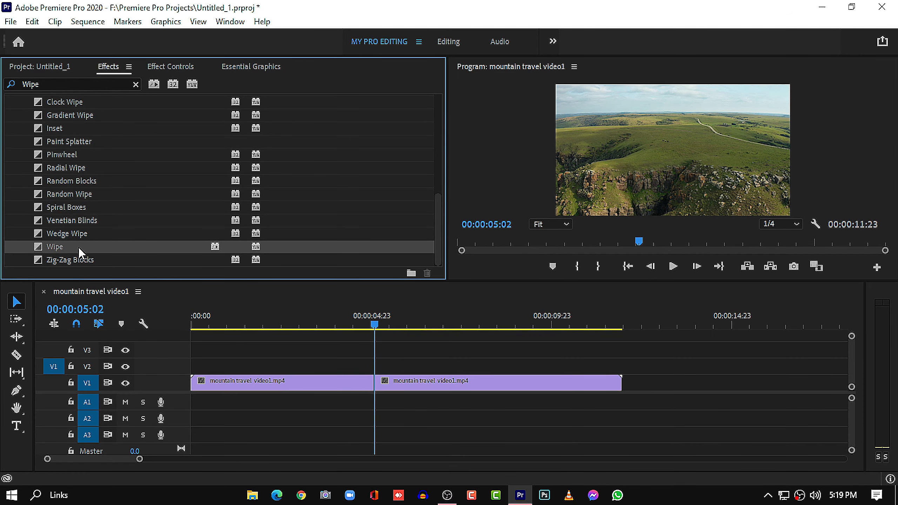
drag(79, 247, 374, 388)
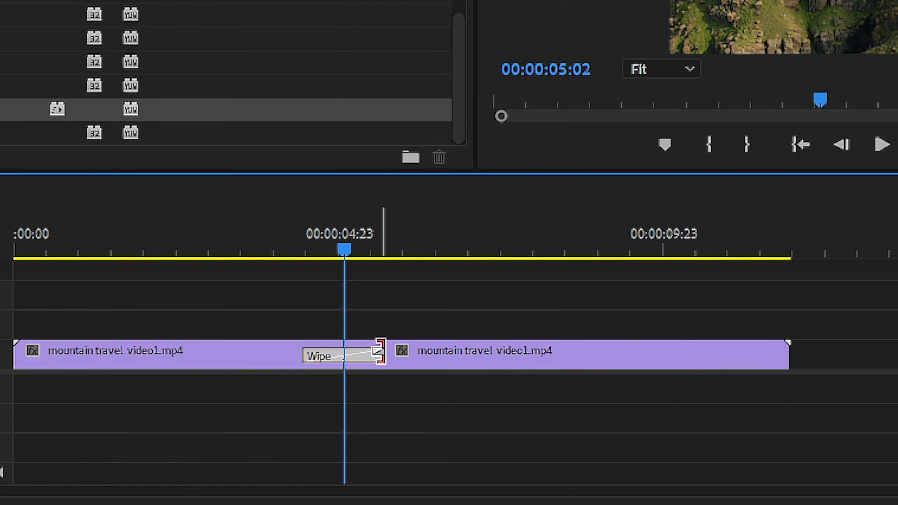
drag(378, 351, 406, 351)
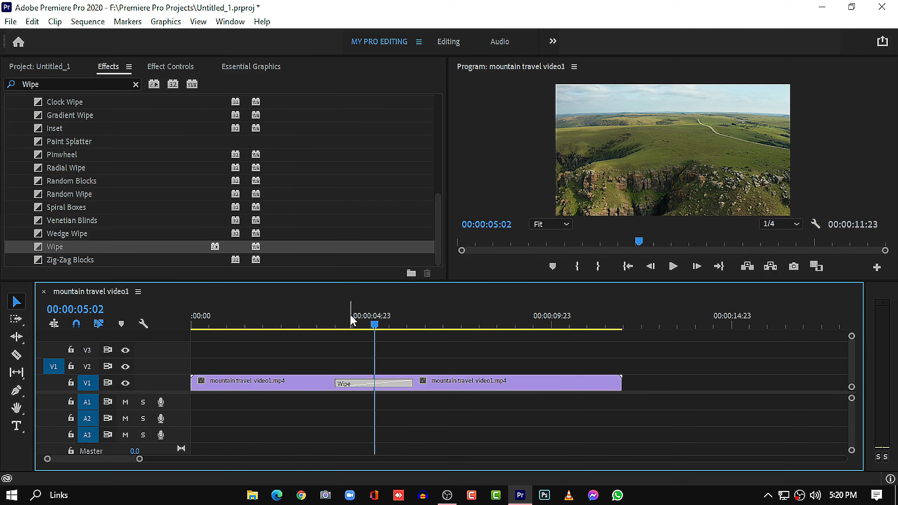
- Place the playhead at 00:00:05:04 within the Wipe transition and show the transition's border settings in Effect Controls
drag(350, 315, 332, 322)
click(376, 324)
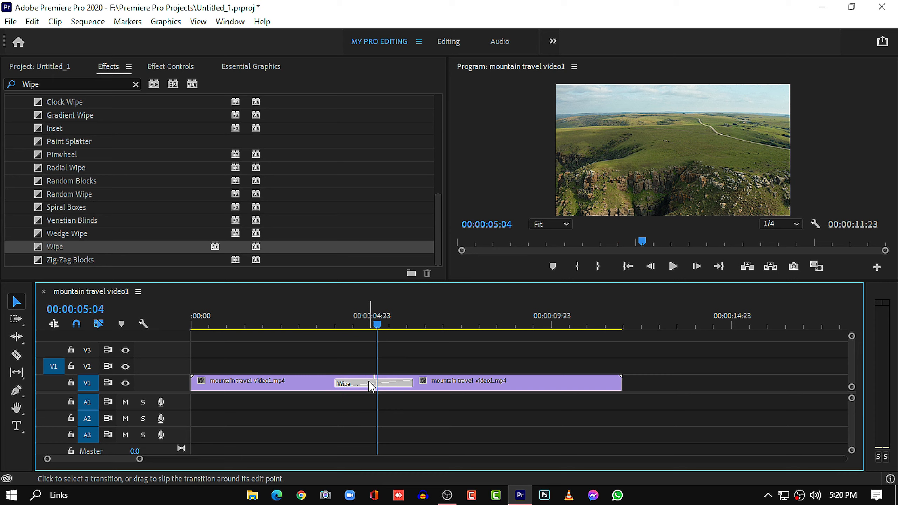
double_click(371, 385)
click(505, 260)
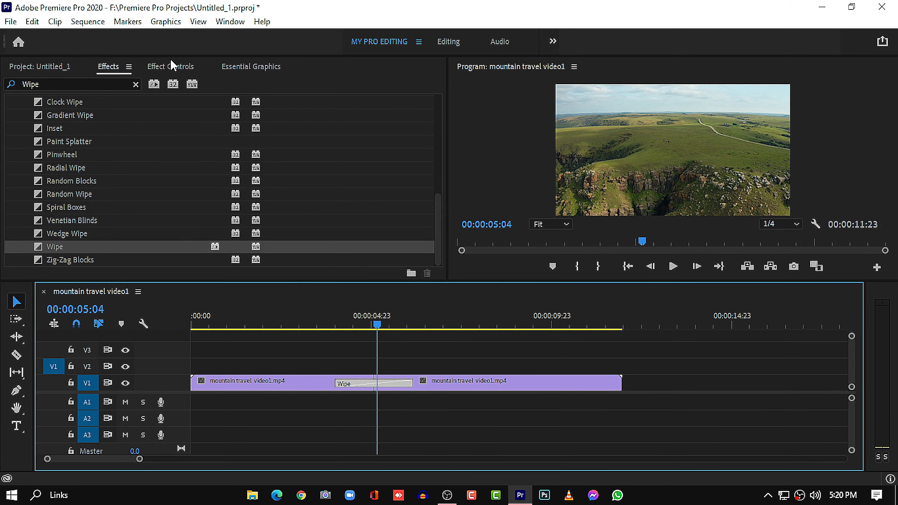
click(172, 65)
scroll(213, 244, down, 5)
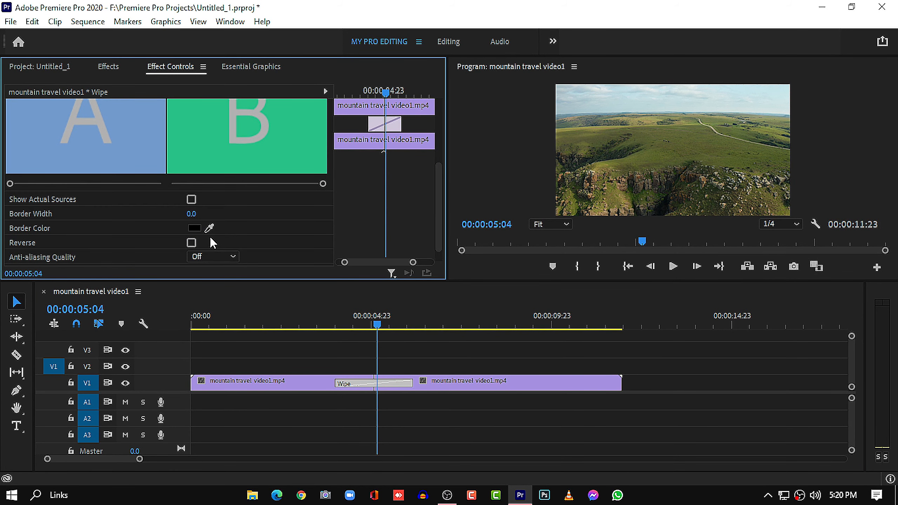
click(230, 21)
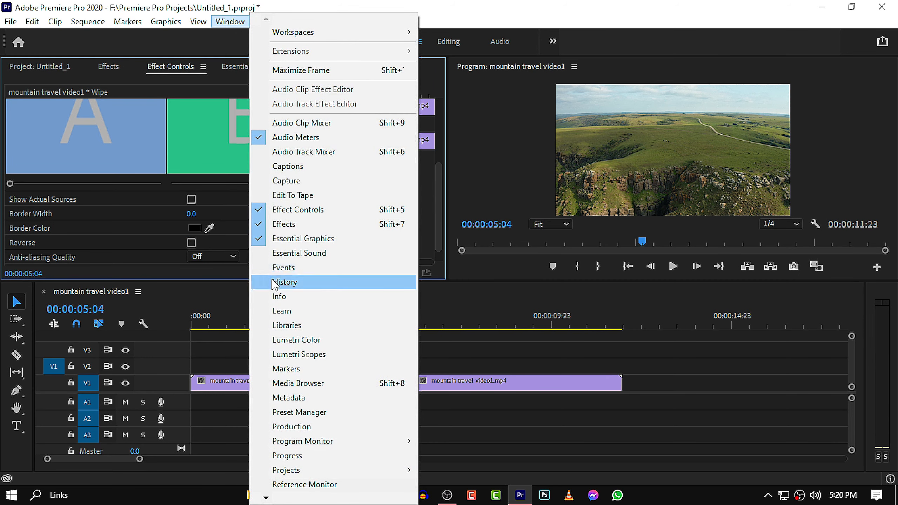
click(68, 154)
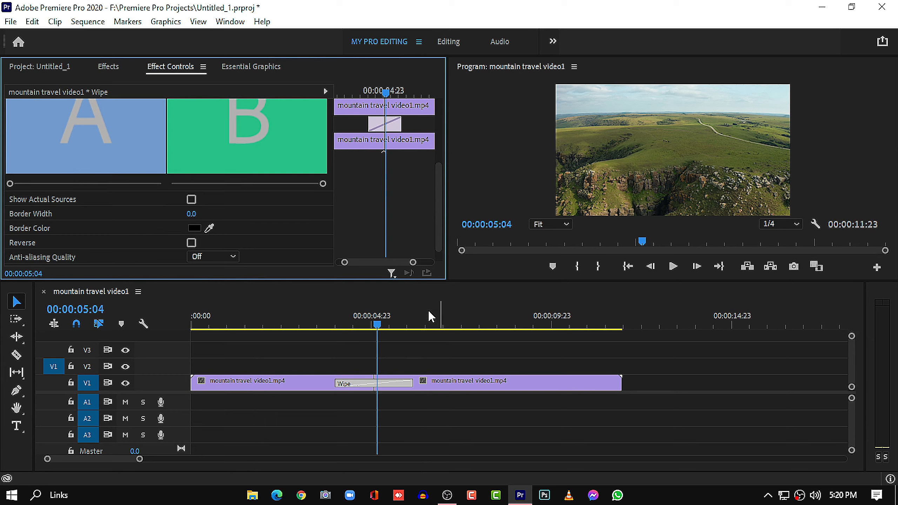
- Play the sequence from 00:00:03:15 through the Wipe transition to preview it
click(338, 326)
drag(336, 323, 322, 325)
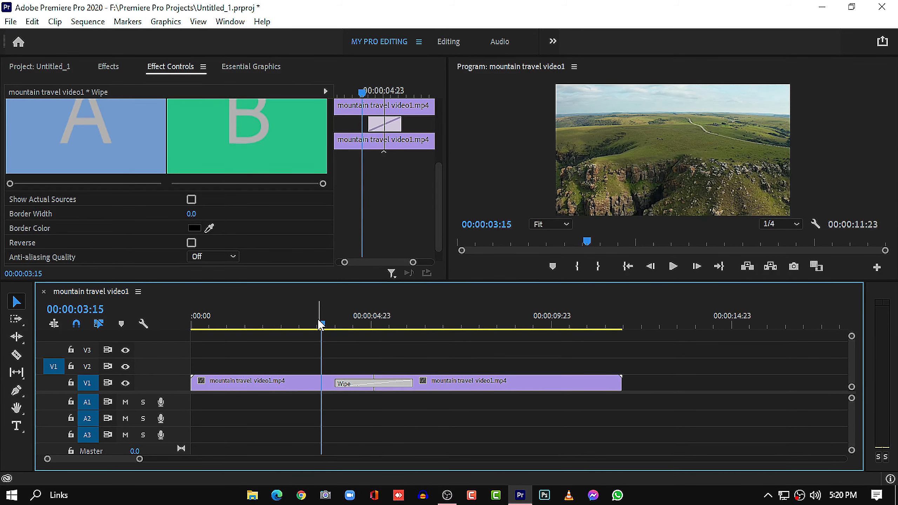
key(space)
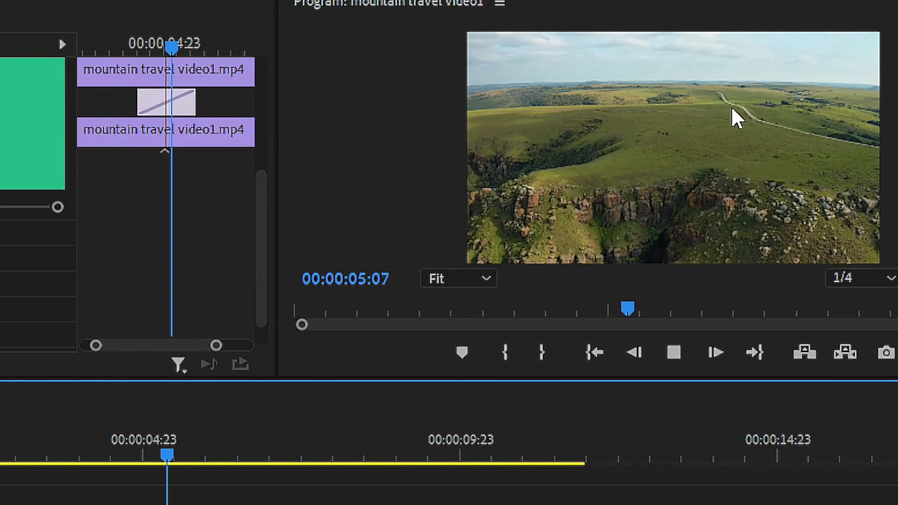
key(space)
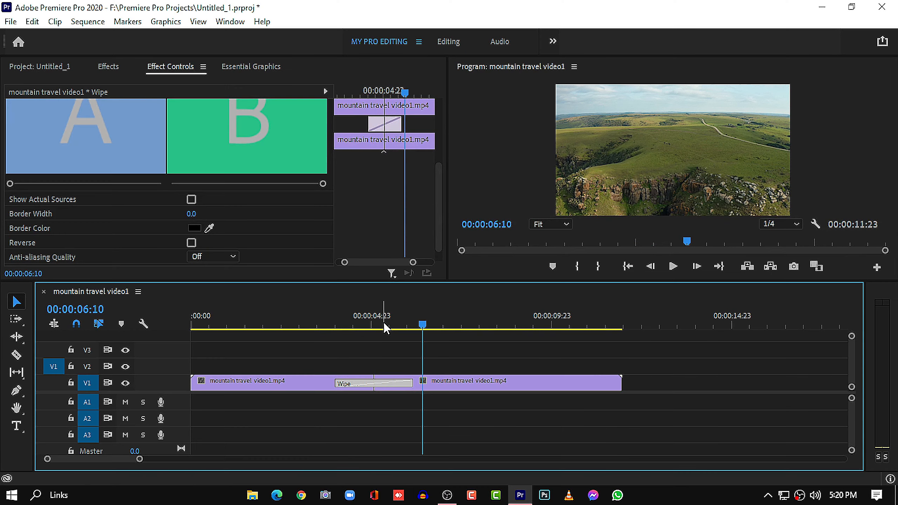
- Place the playhead at 00:00:05:01 within the Wipe transition and set its border color to white (FFFFFF)
click(159, 453)
click(144, 453)
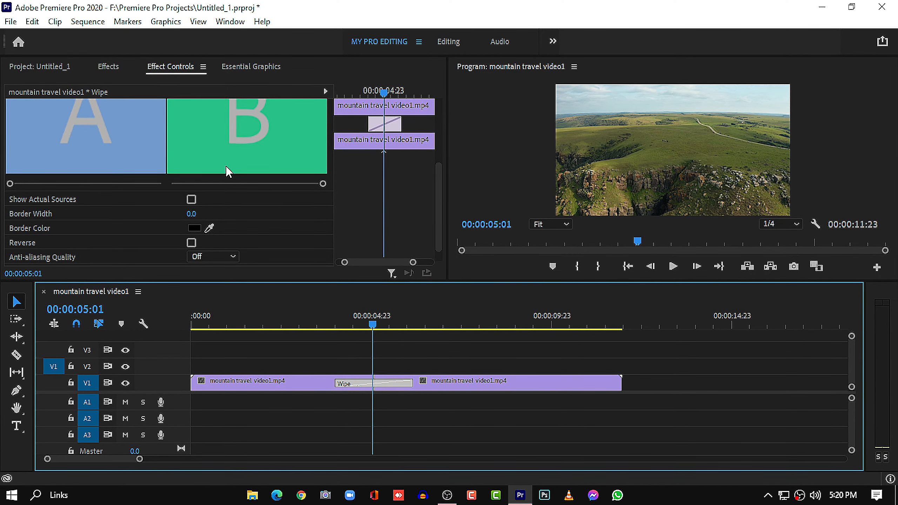
scroll(249, 214, down, 1)
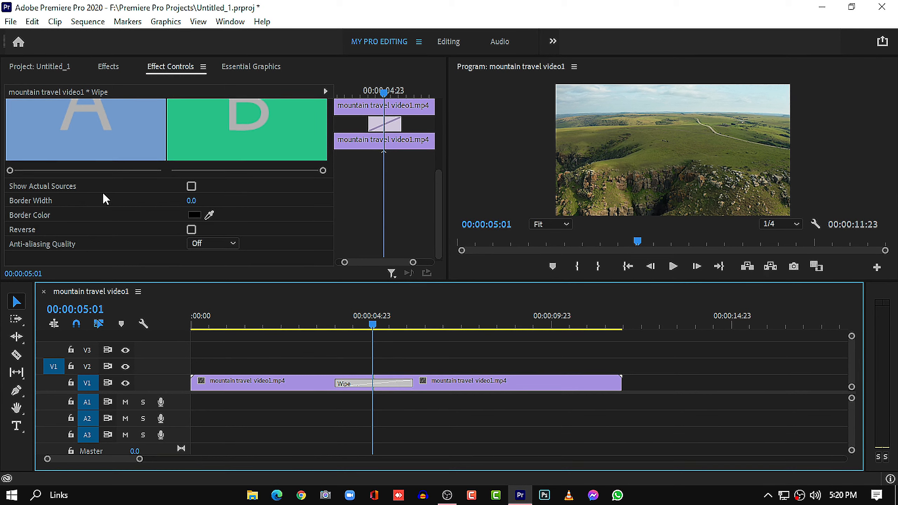
click(194, 214)
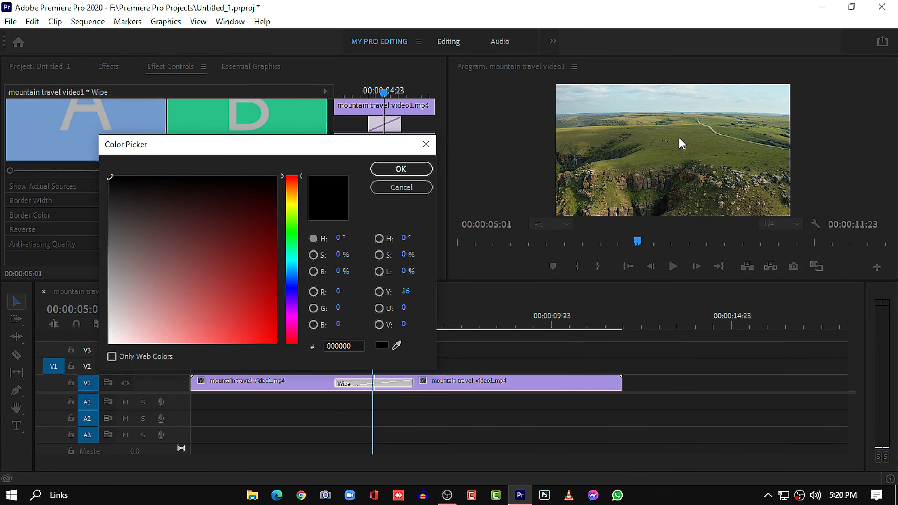
drag(134, 278, 94, 354)
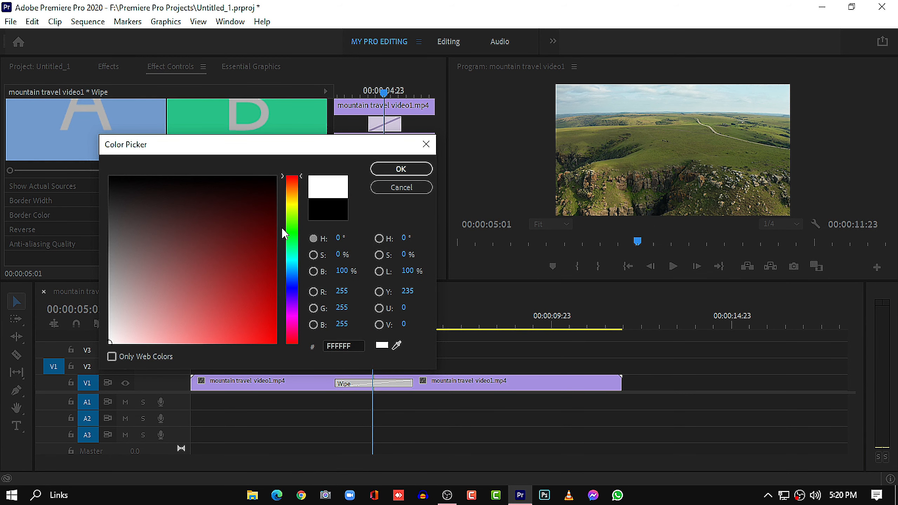
click(400, 169)
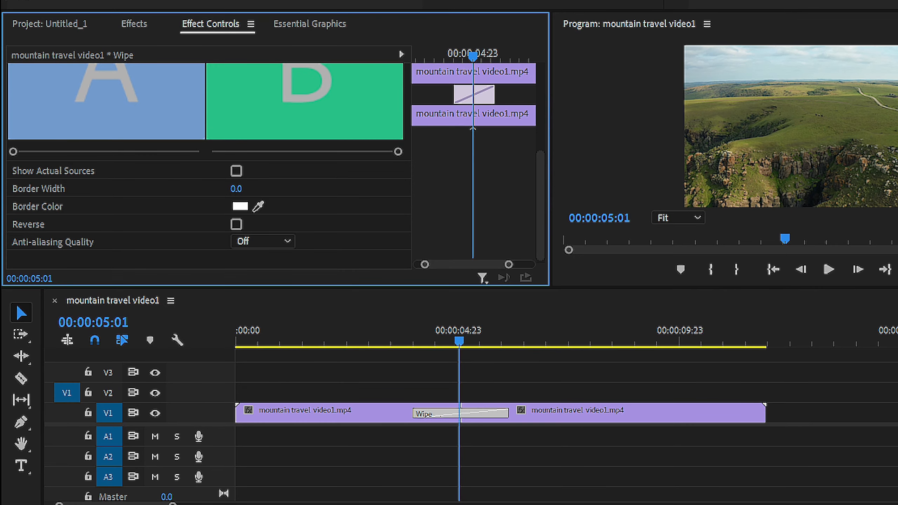
- Set the Wipe transition's border width to 8.4
click(244, 187)
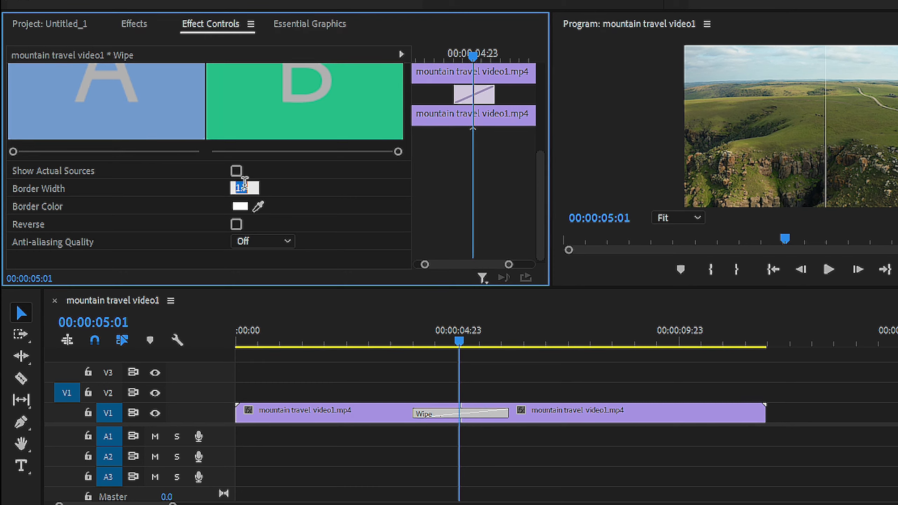
key(Return)
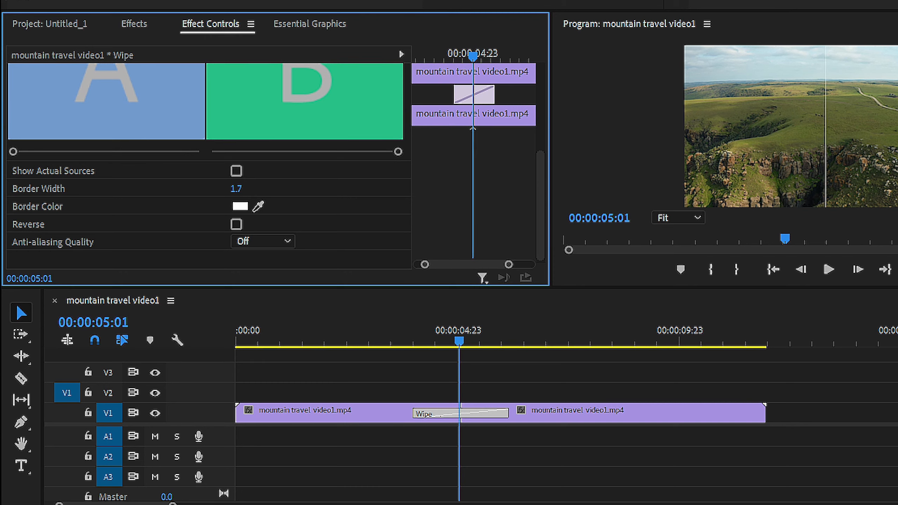
drag(236, 188, 237, 195)
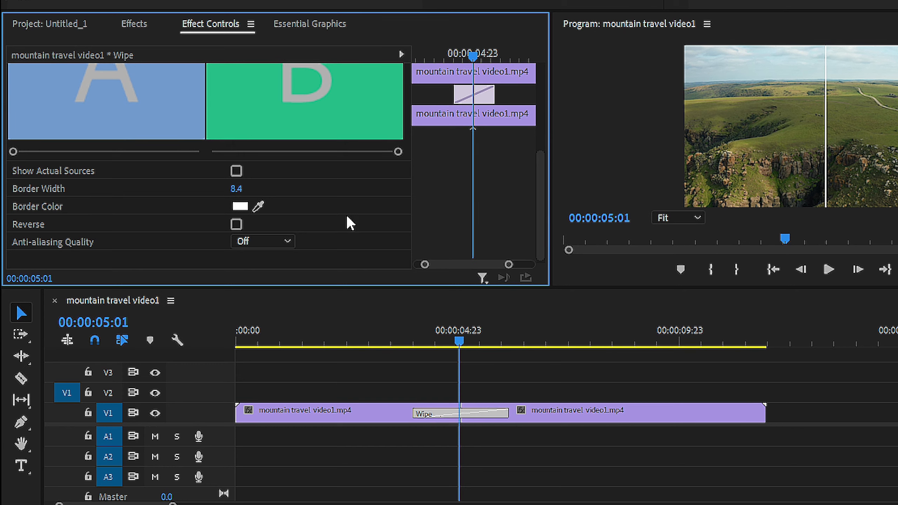
scroll(192, 256, down, 1)
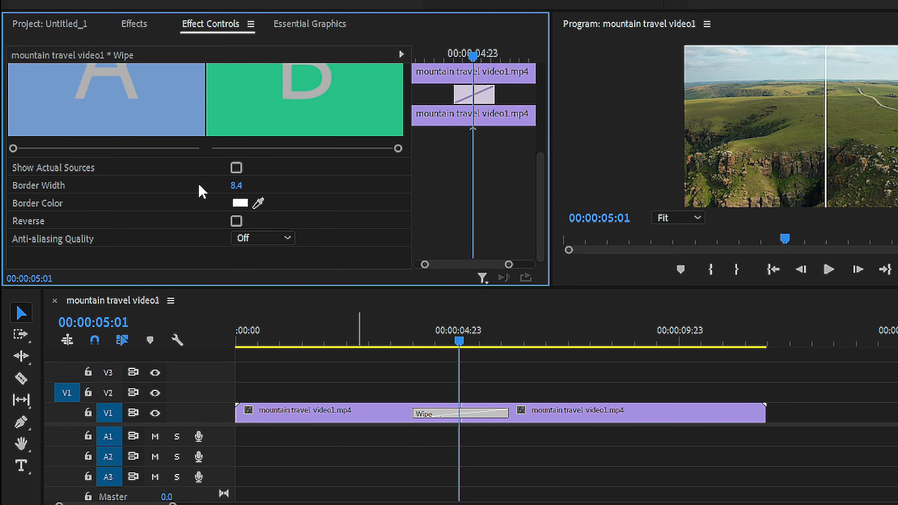
- Place the playhead at 00:00:03:19, just before the Wipe, and bring up Lumetri Color with its Creative looks for the first clip
click(81, 23)
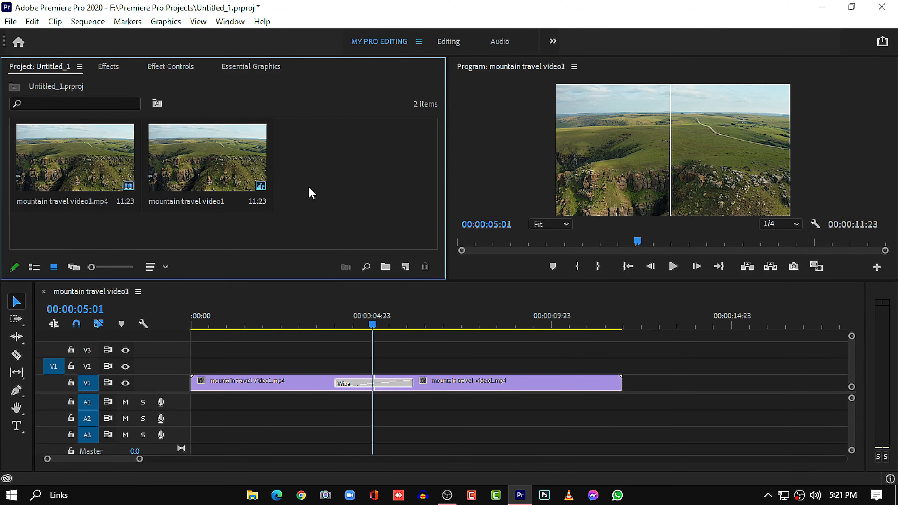
drag(339, 325, 331, 330)
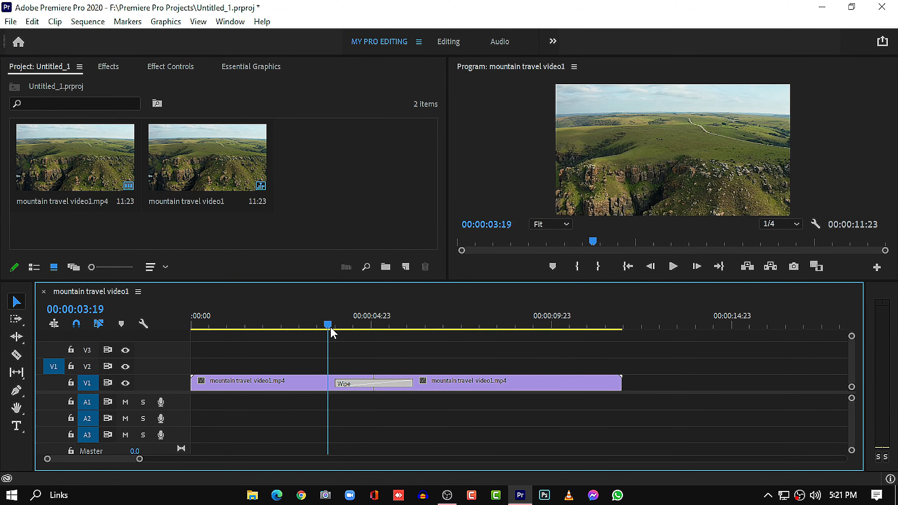
click(230, 21)
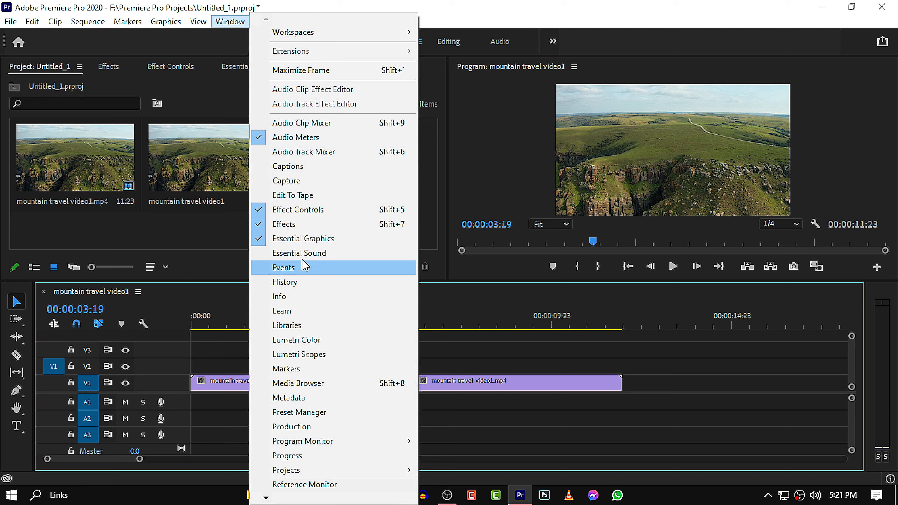
click(305, 340)
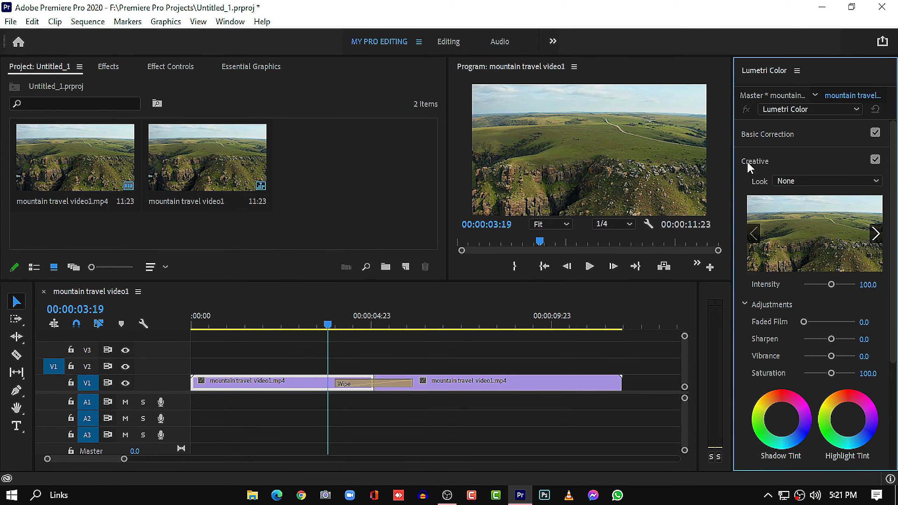
click(793, 178)
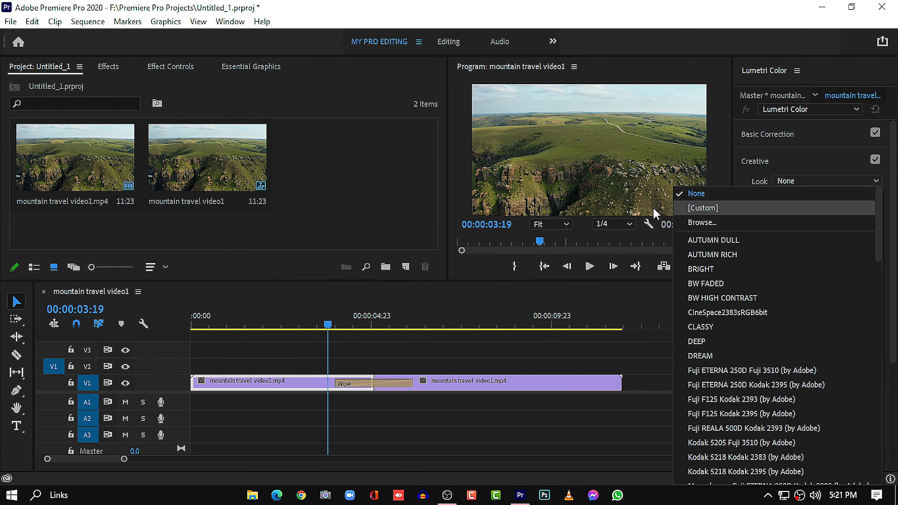
click(467, 343)
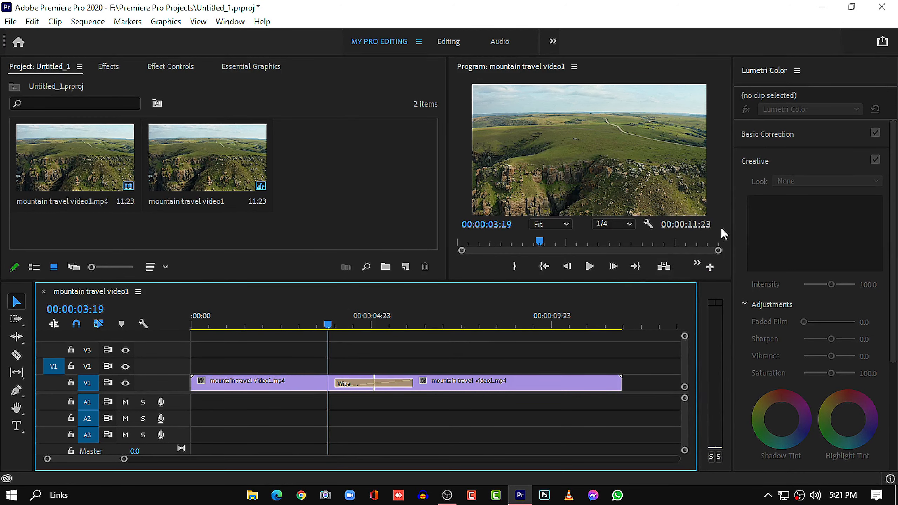
- Give the second clip a darker, muted color grade with Lumetri Color and check it within the Wipe transition
click(312, 384)
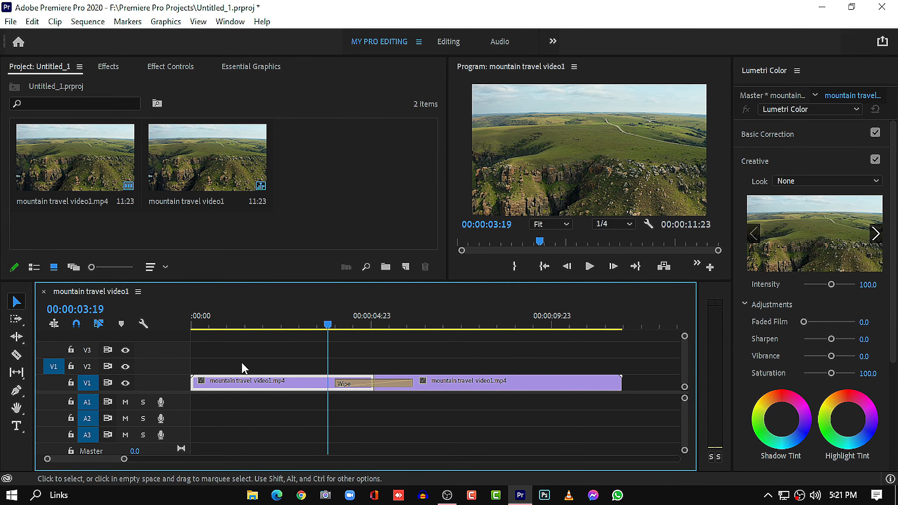
click(452, 391)
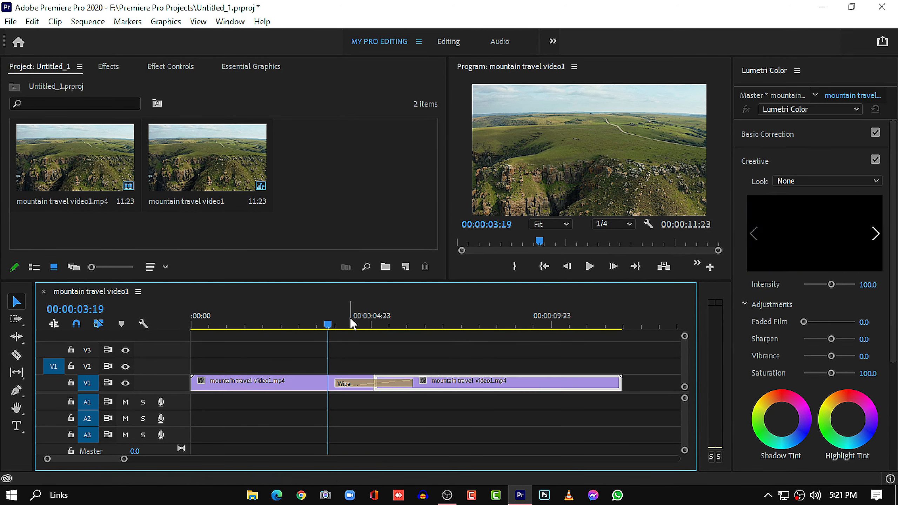
drag(356, 323, 378, 398)
click(380, 401)
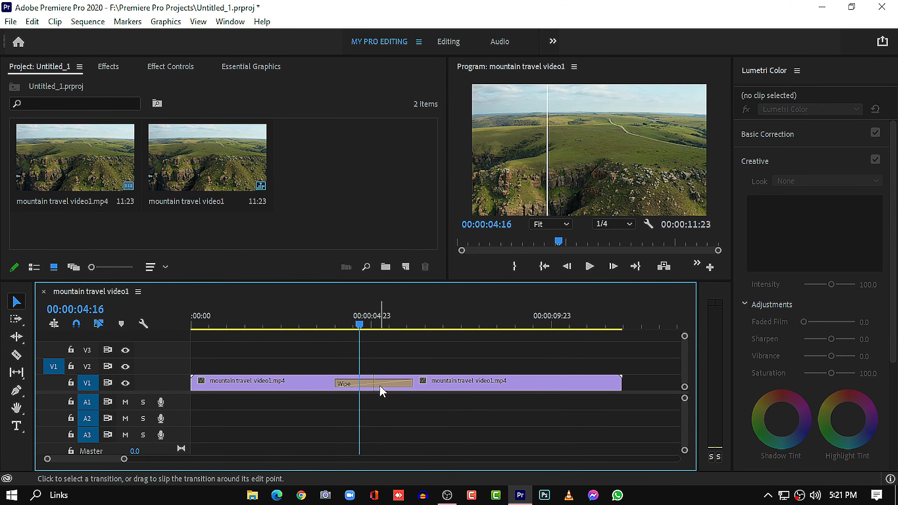
key(Down)
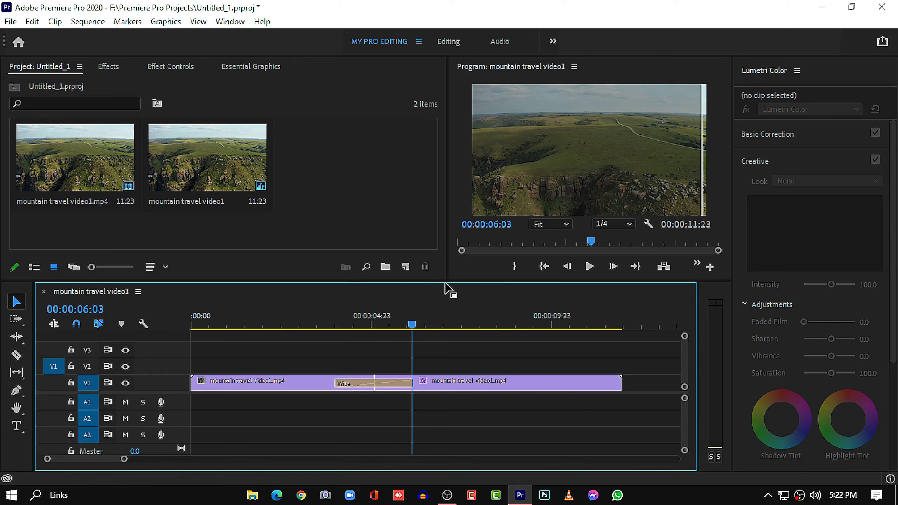
- Play the sequence from 00:00:00:00 in the maximized Program monitor to preview the color change across the Wipe
drag(410, 329, 145, 328)
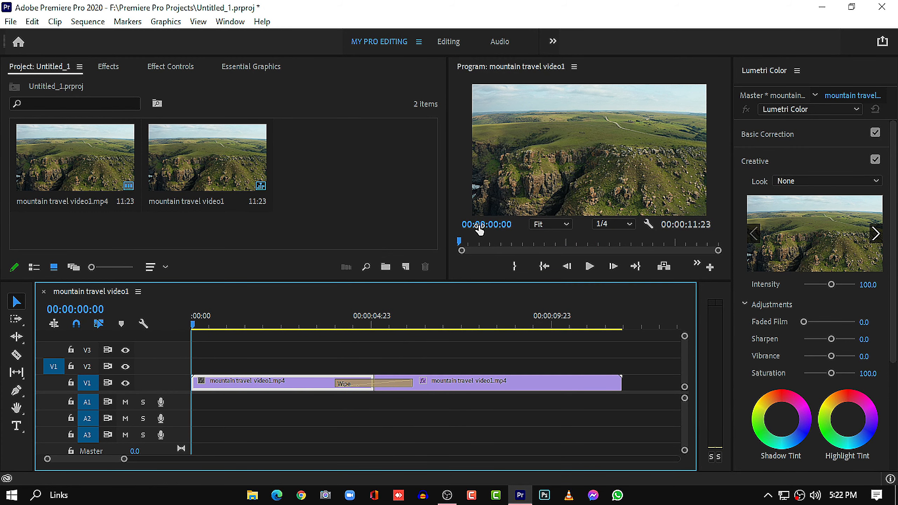
key(grave)
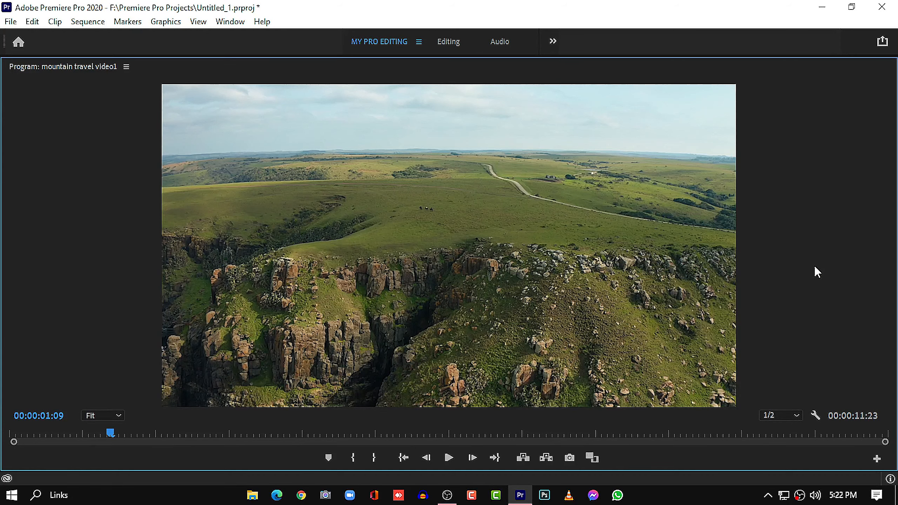
key(space)
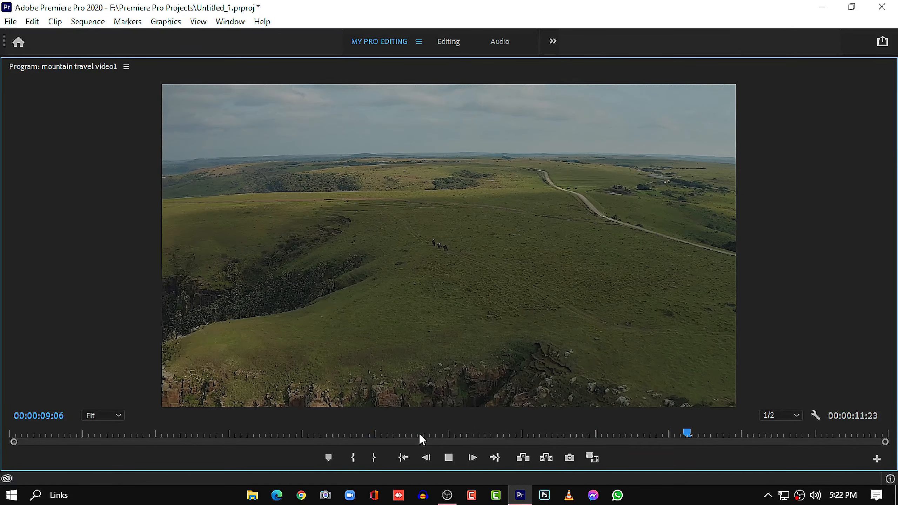
- Replay the Wipe transition from 00:00:03:20 and stop playback at 00:00:07:22
drag(418, 435, 390, 434)
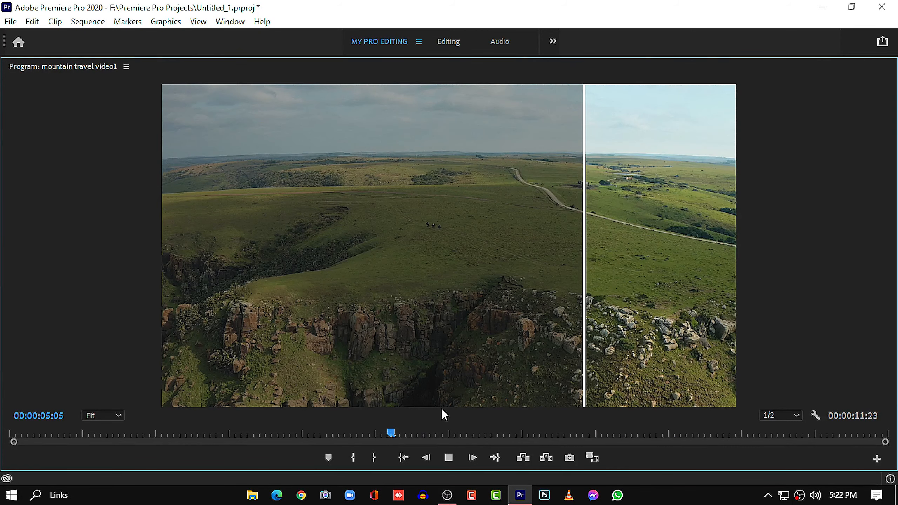
click(287, 434)
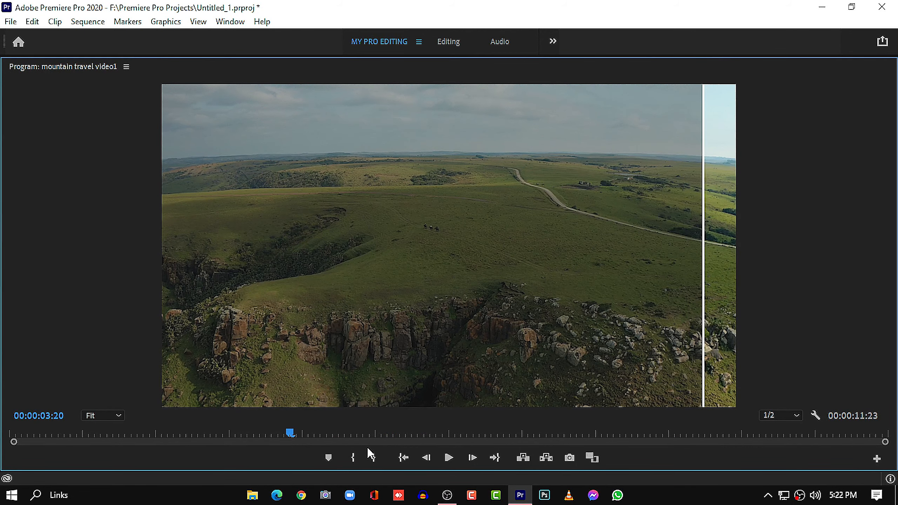
key(space)
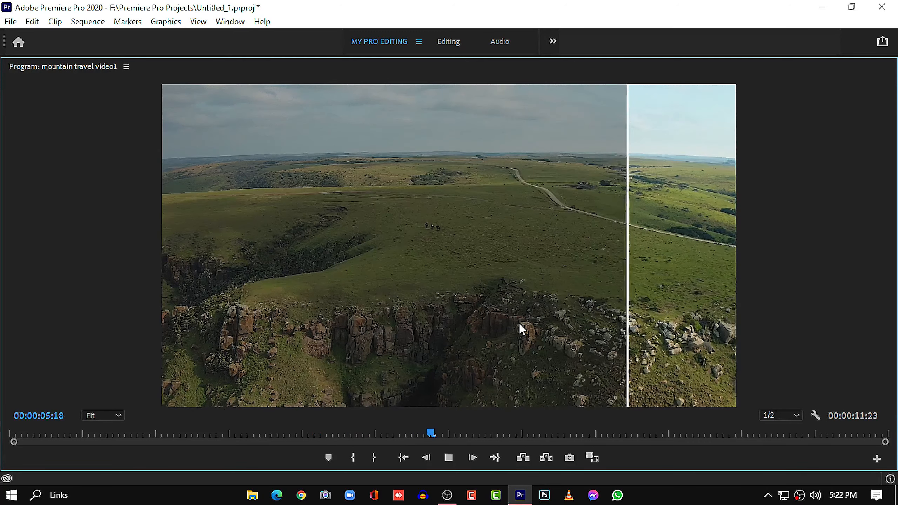
key(space)
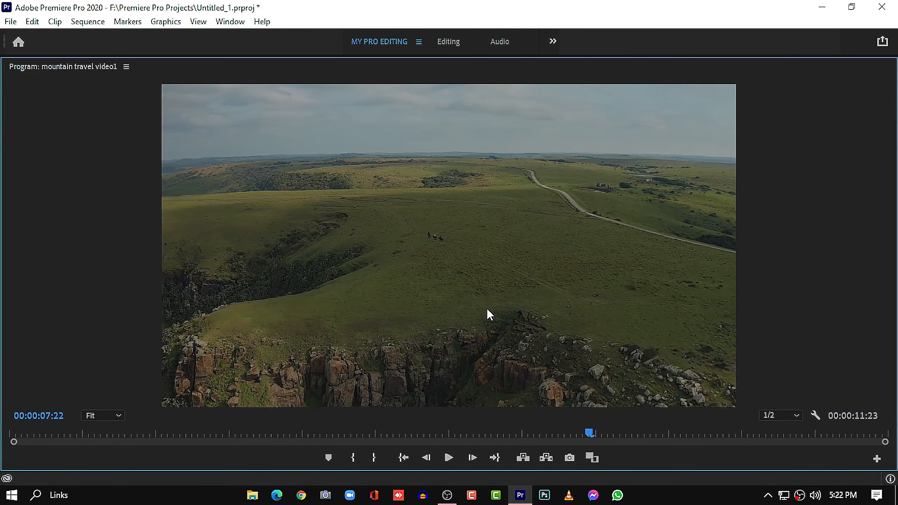
- Restore the Program monitor to its normal size, clear the timeline selection and minimize the editing window
key(grave)
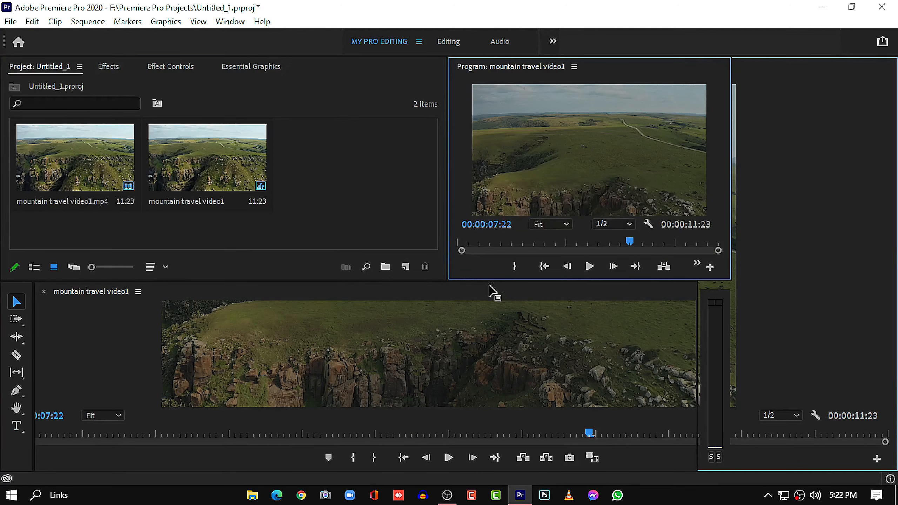
click(564, 426)
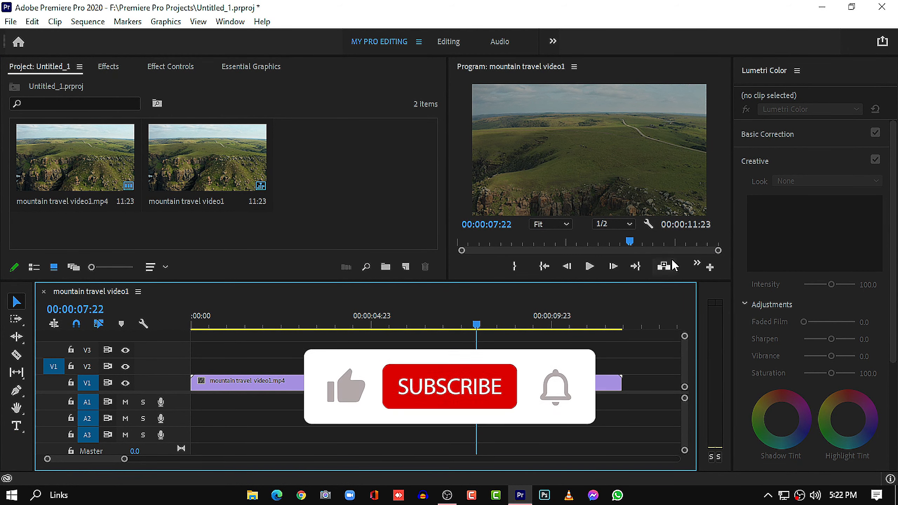
click(822, 8)
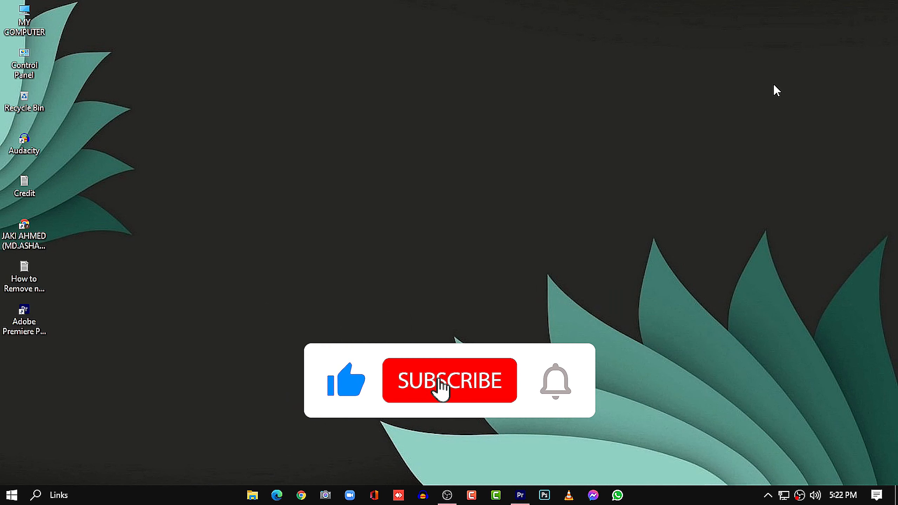